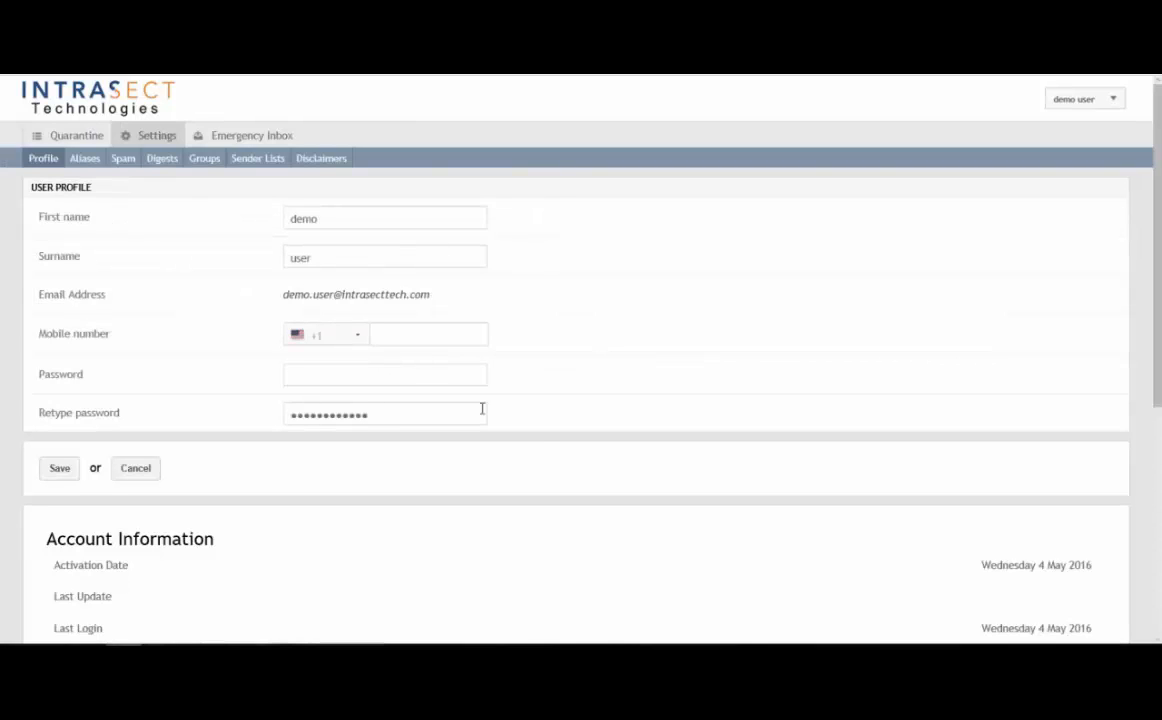
# - Review the account information, vital statistics and the inbound and outbound mail statistics below the user profile
pyautogui.scroll(-5, 545, 431)
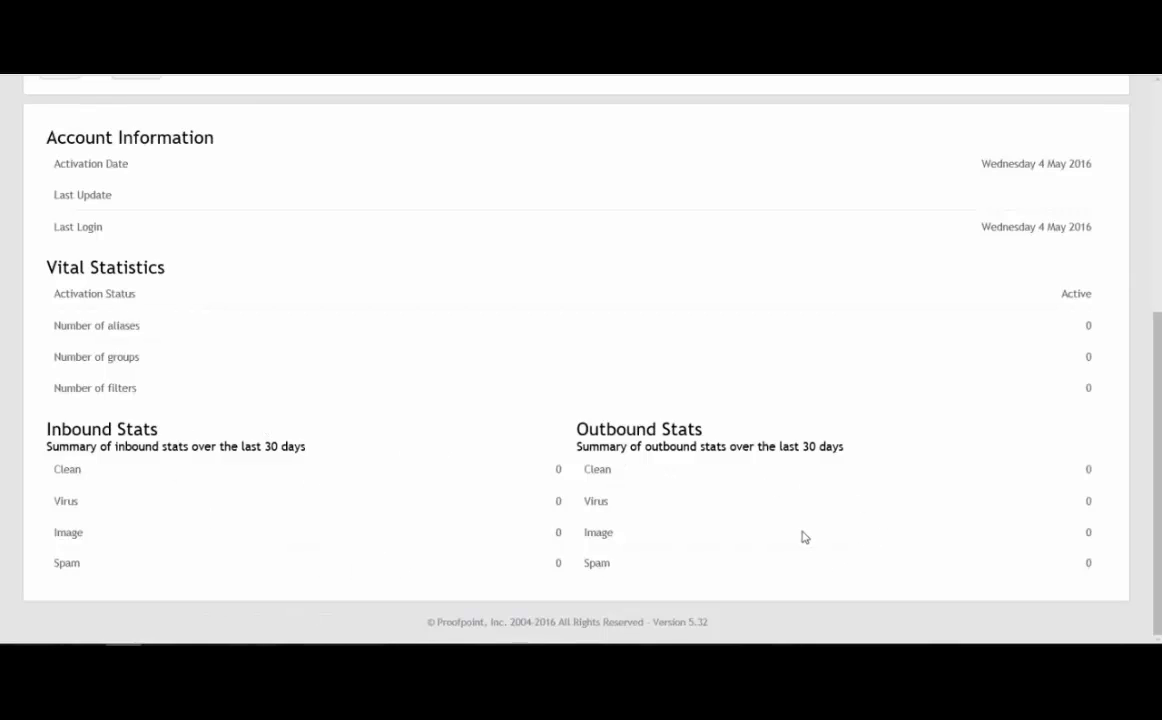
pyautogui.scroll(5, 470, 460)
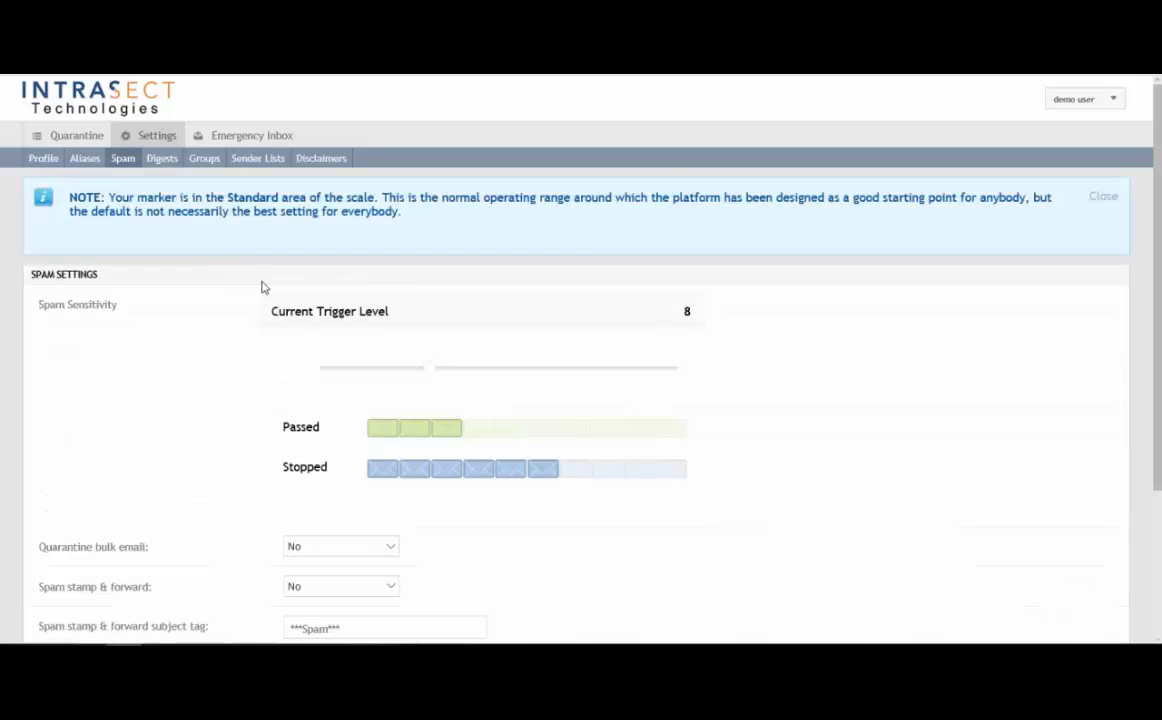
# - In the spam settings, try sensitivity trigger levels of 7, 3 and 16, and finish with the level at 6
pyautogui.moveTo(441, 368); pyautogui.dragTo(416, 368)
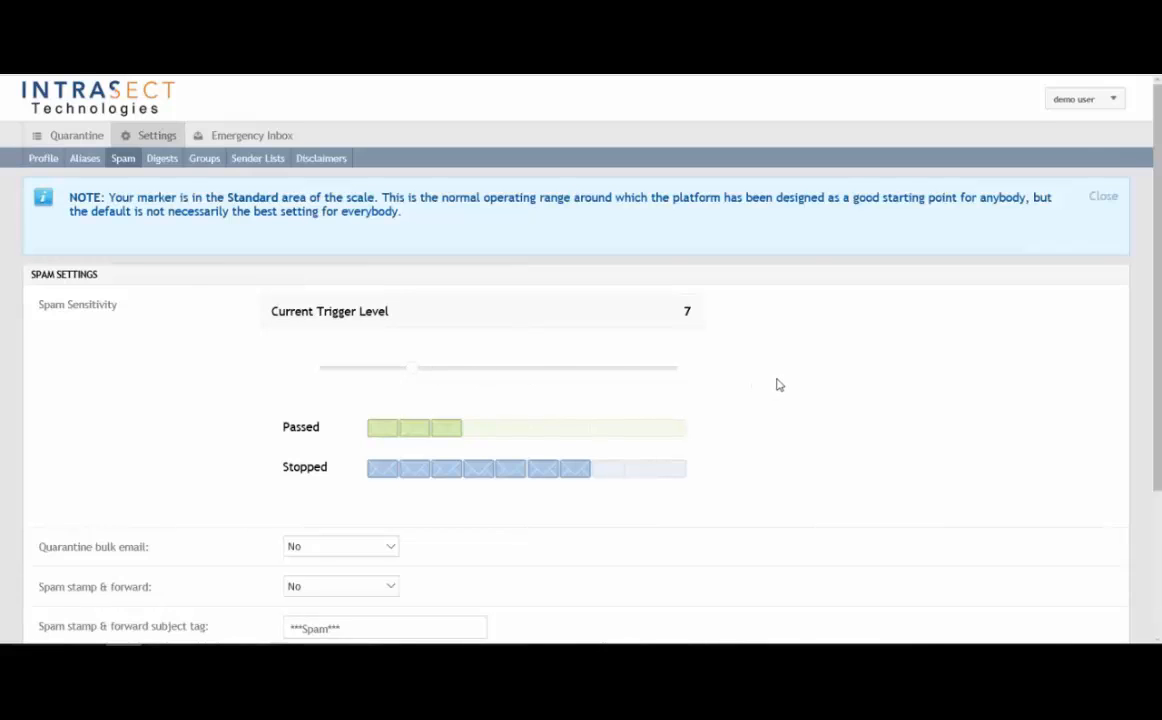
pyautogui.scroll(-1, 776, 382)
pyautogui.scroll(-1, 778, 381)
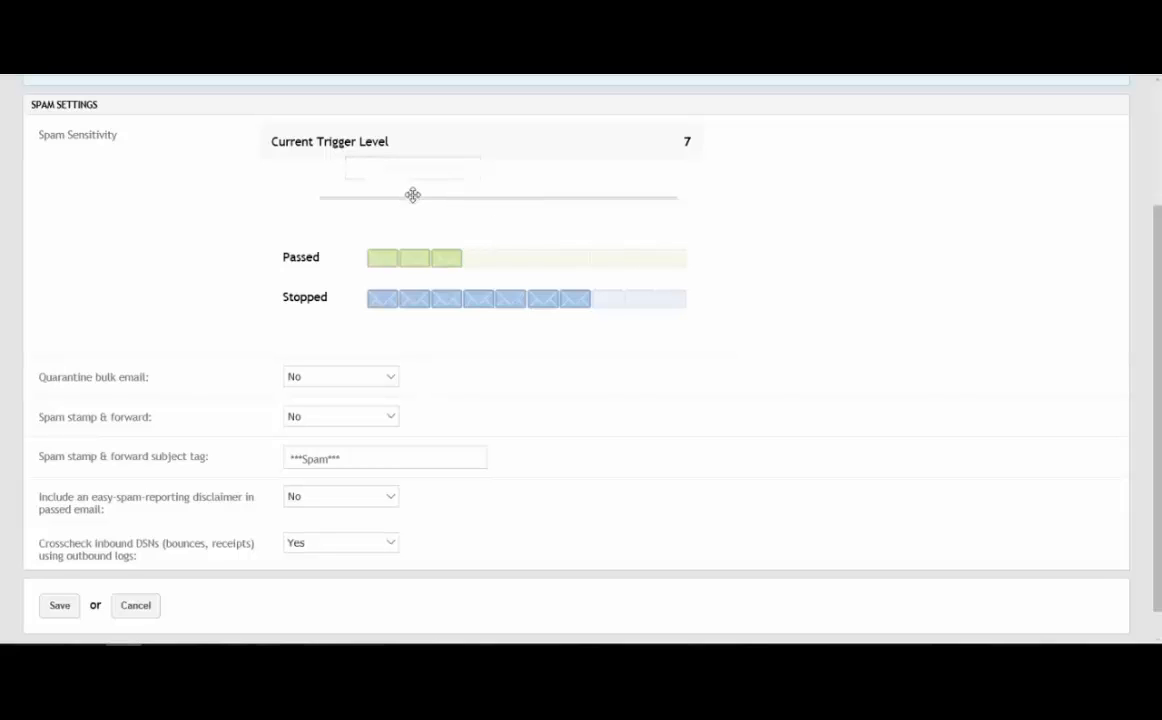
pyautogui.moveTo(413, 195); pyautogui.dragTo(397, 195)
pyautogui.click(351, 199)
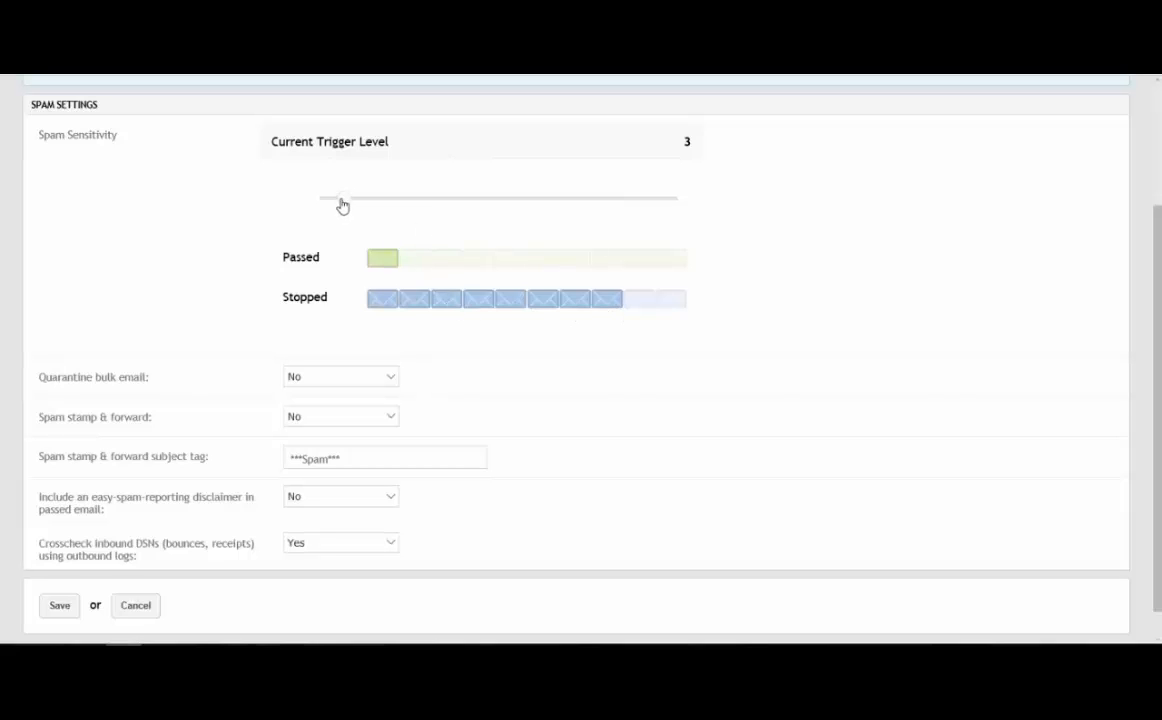
pyautogui.moveTo(340, 201); pyautogui.dragTo(562, 200)
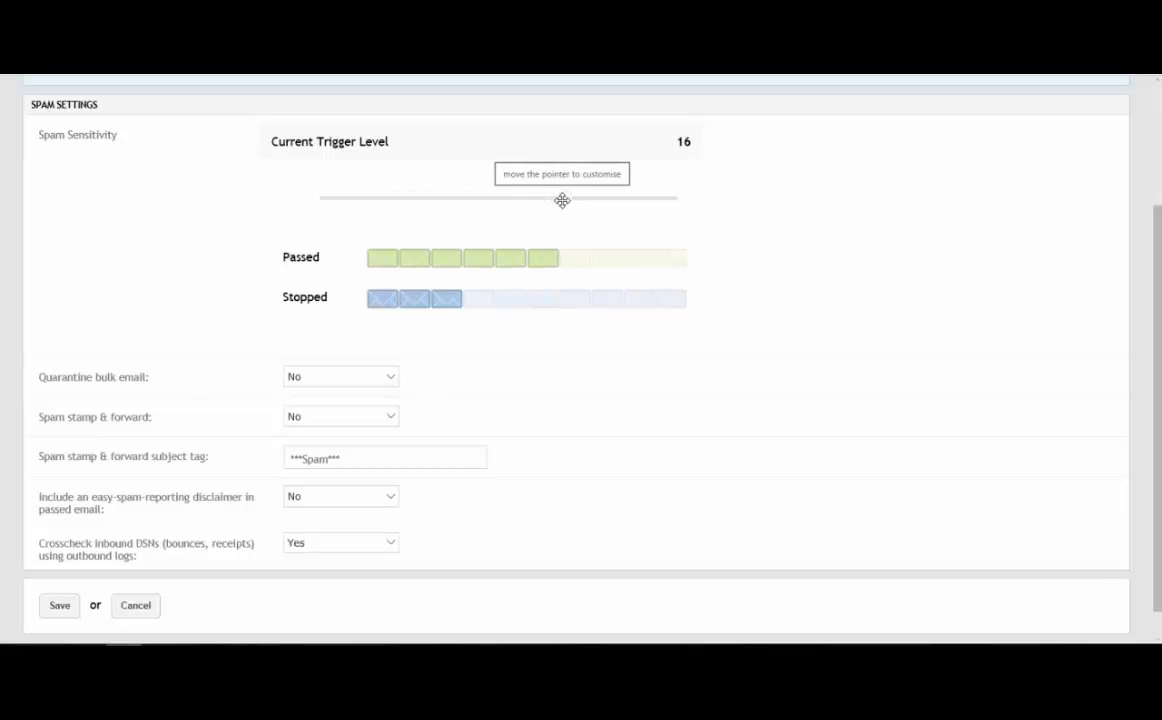
pyautogui.moveTo(562, 200); pyautogui.dragTo(416, 199)
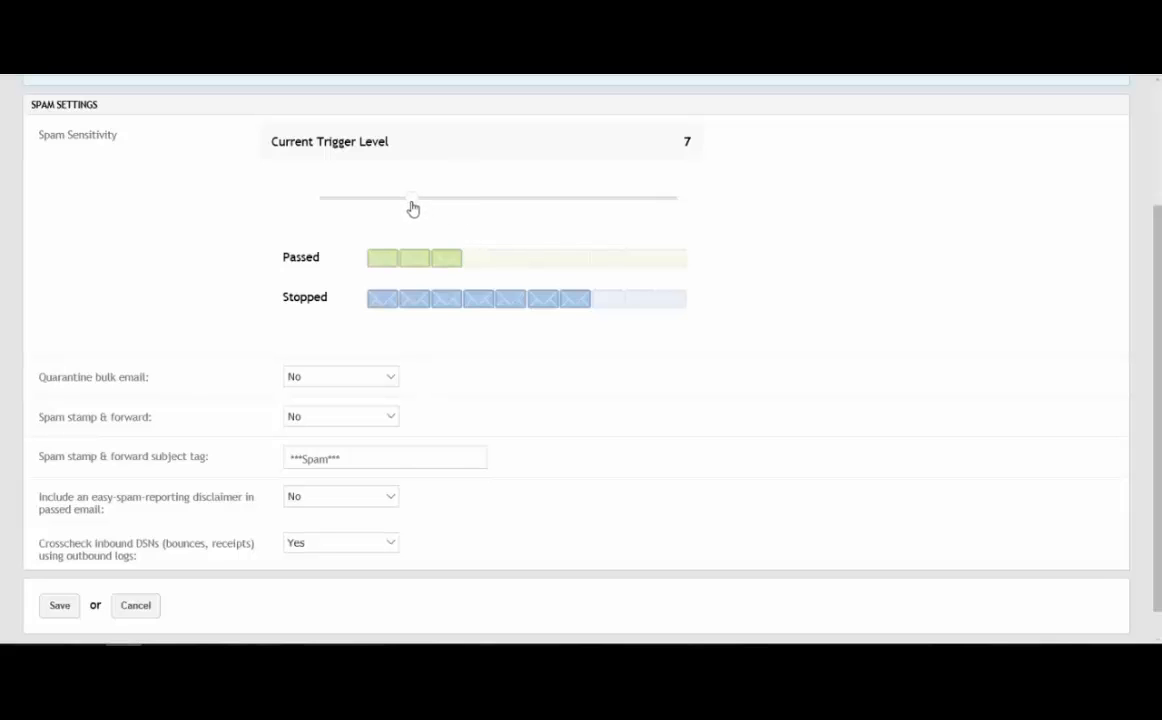
pyautogui.moveTo(413, 208); pyautogui.dragTo(396, 205)
# - Switch Quarantine bulk email to Yes and return it to No
pyautogui.click(392, 378)
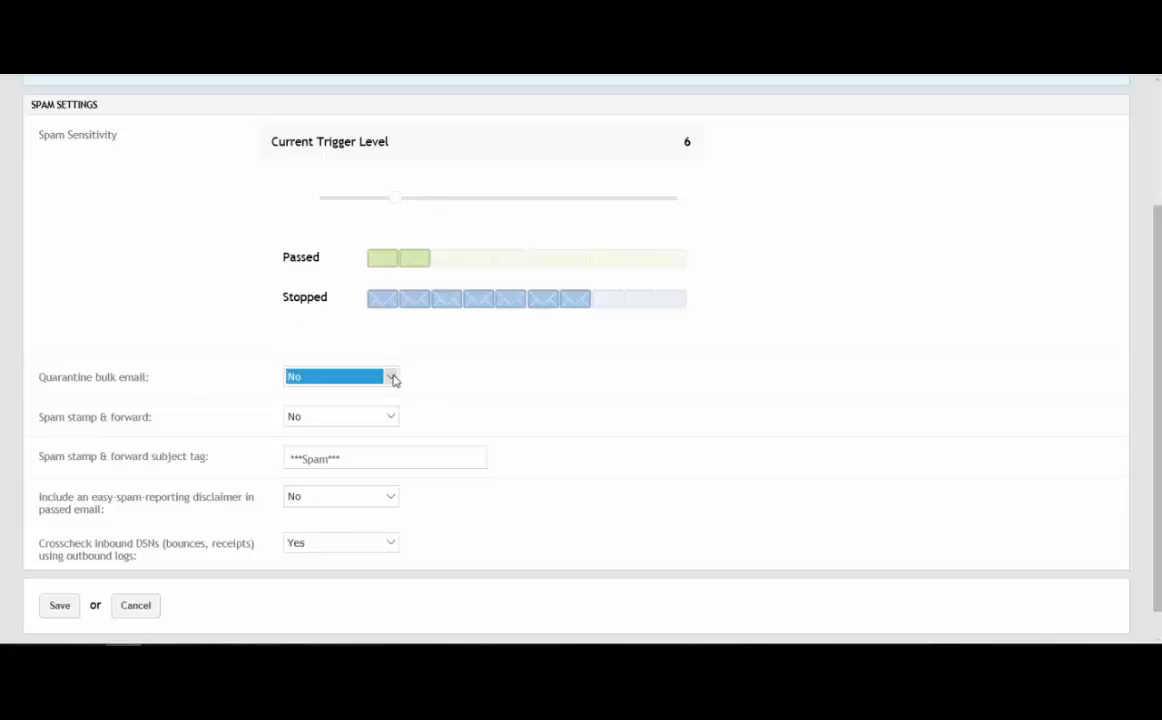
pyautogui.click(333, 367)
pyautogui.click(388, 381)
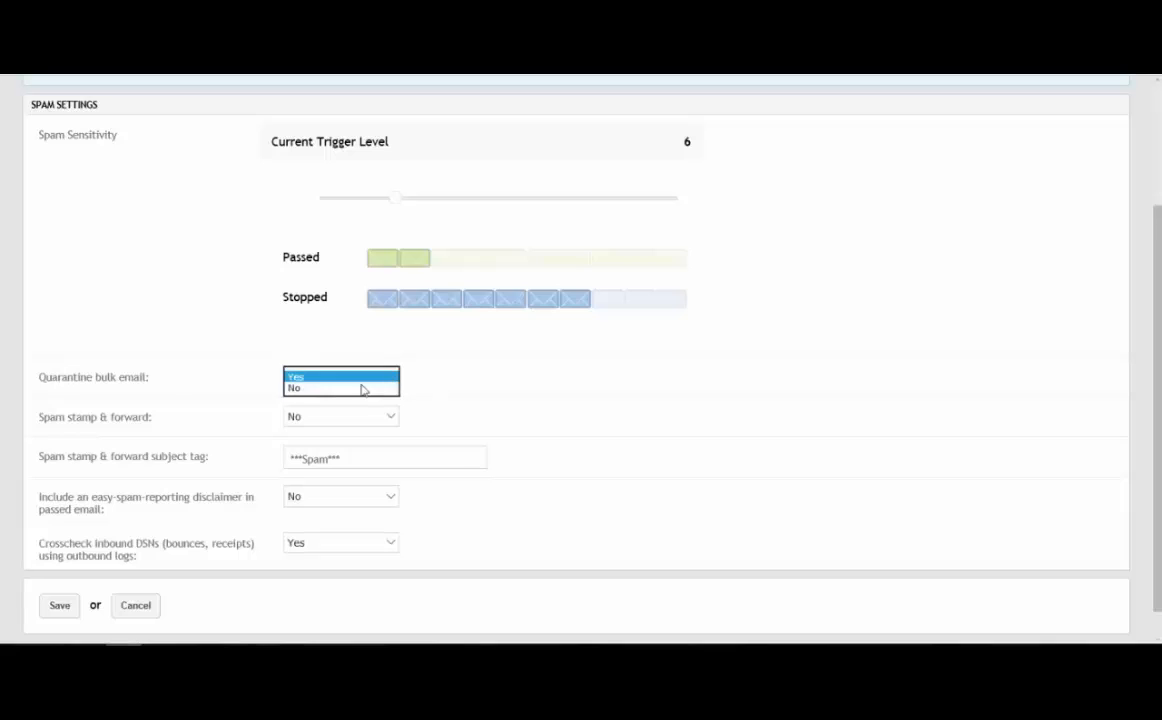
pyautogui.click(306, 393)
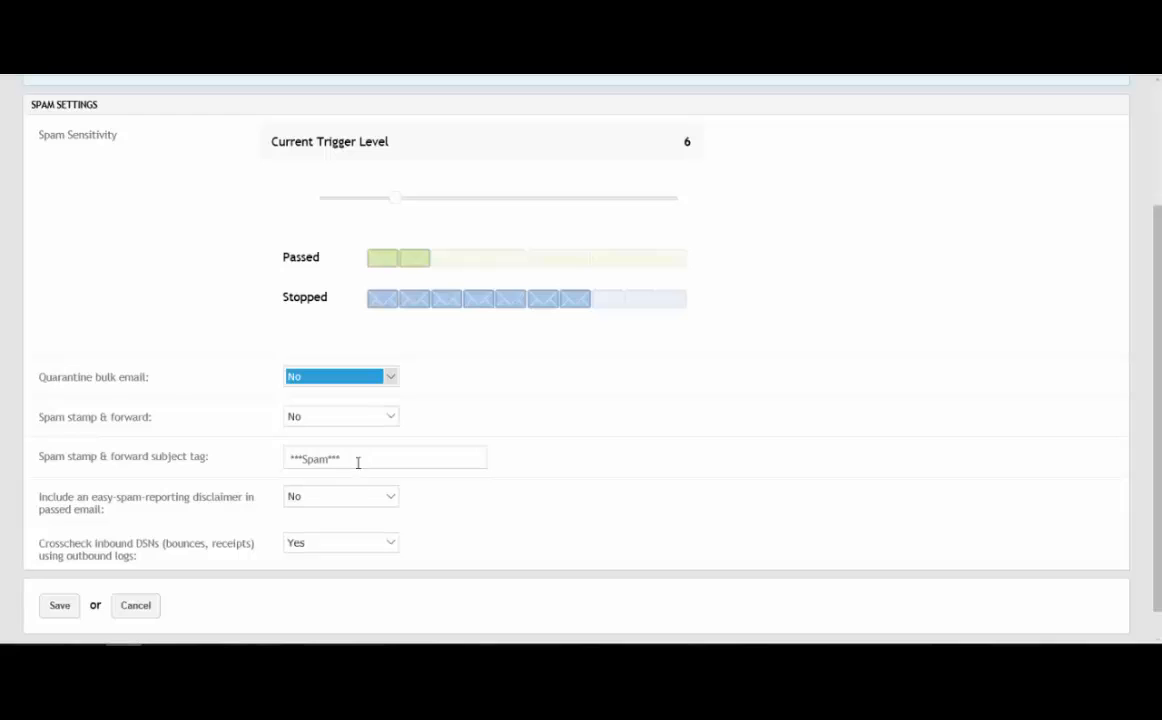
# - Select the spam stamp subject tag text and set the easy-spam-reporting disclaimer in passed email to Yes
pyautogui.moveTo(358, 462); pyautogui.dragTo(263, 477)
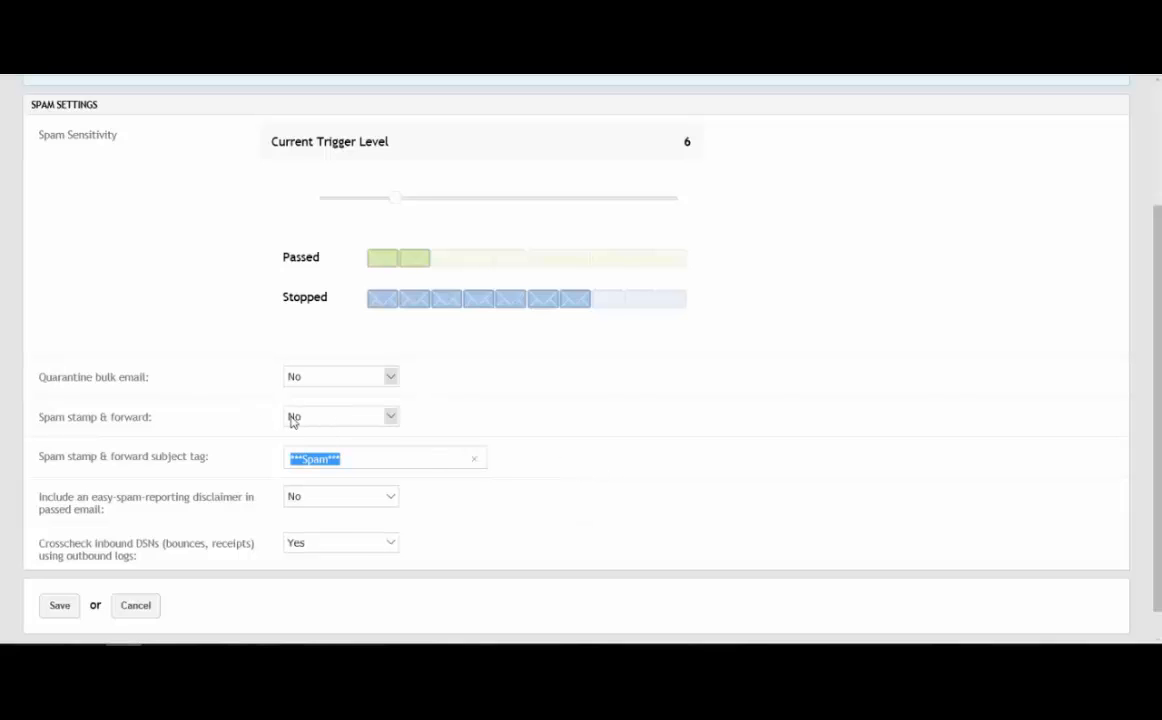
pyautogui.click(329, 499)
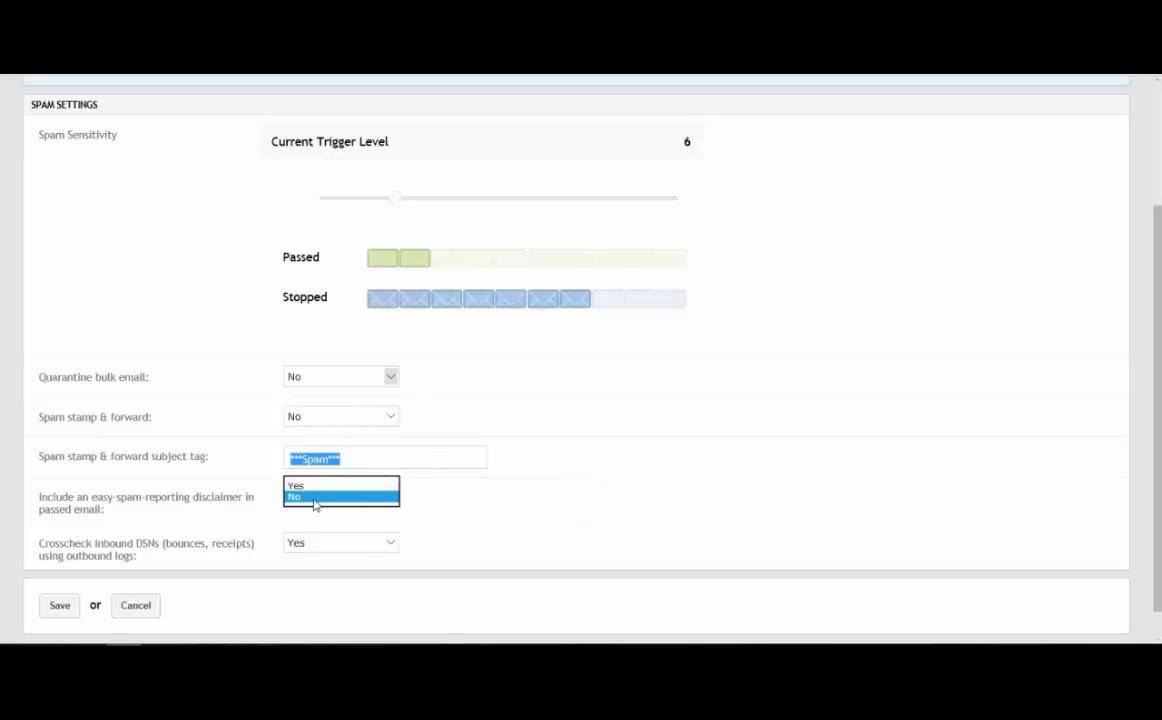
pyautogui.click(316, 501)
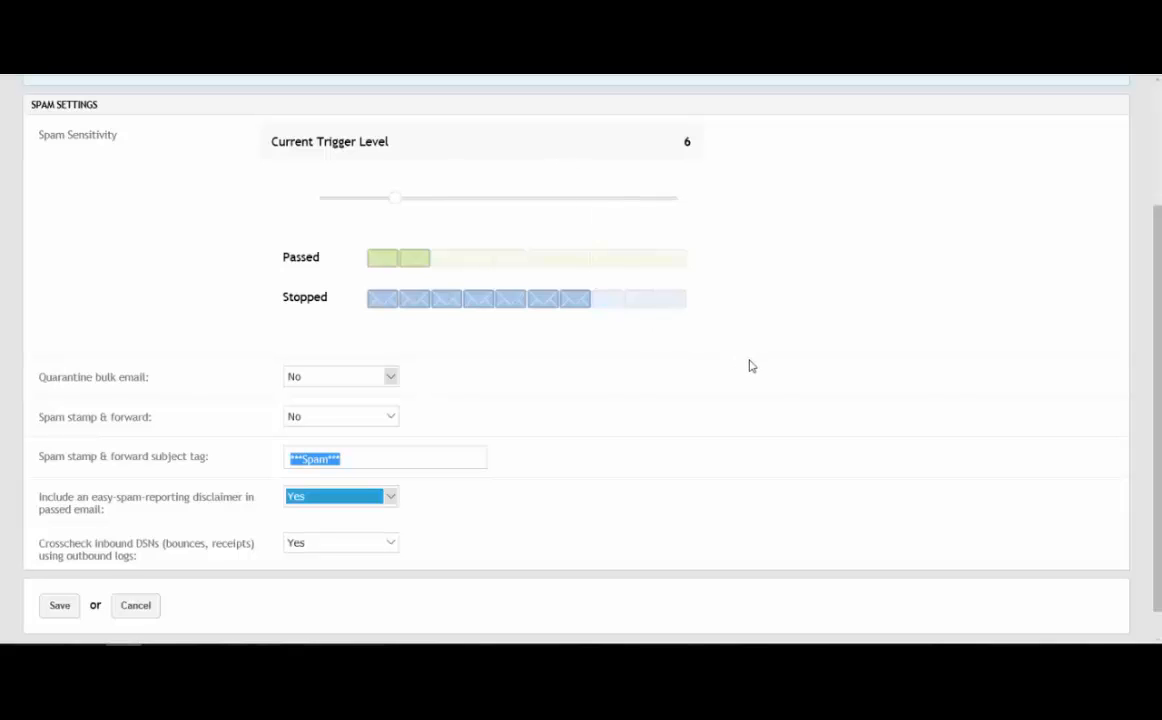
# - Open the Digests settings and try digest check intervals of 12 h and 8 h before restoring 24 h
pyautogui.scroll(3, 750, 355)
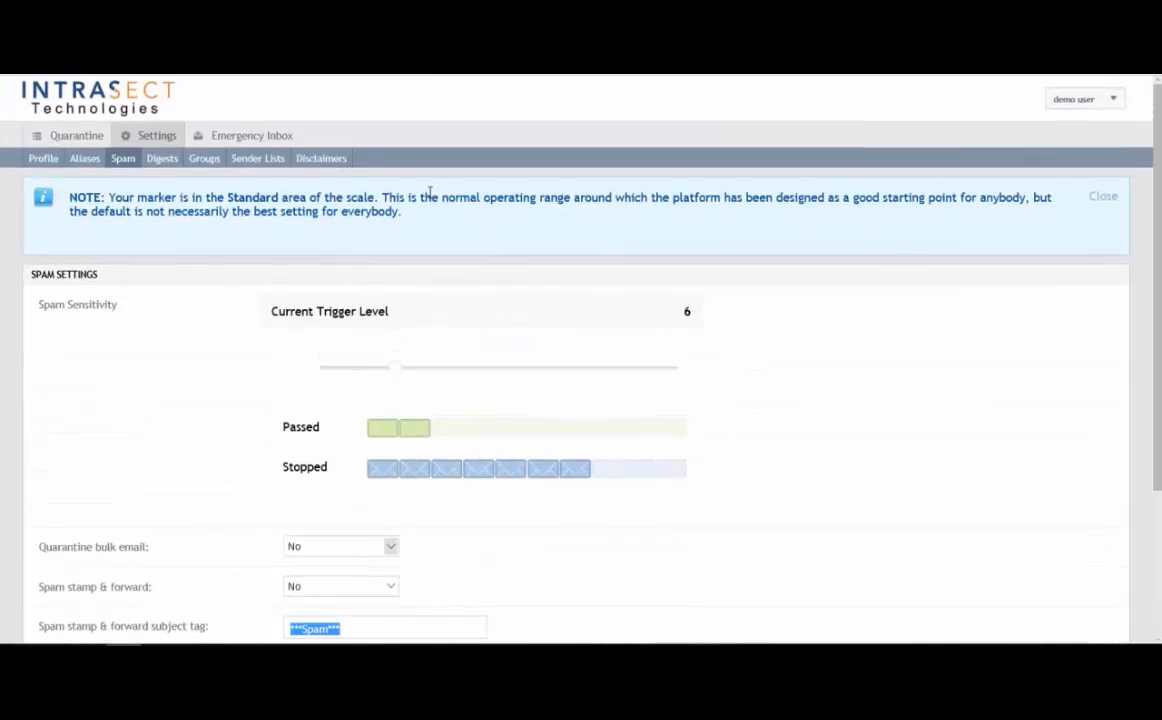
pyautogui.click(162, 159)
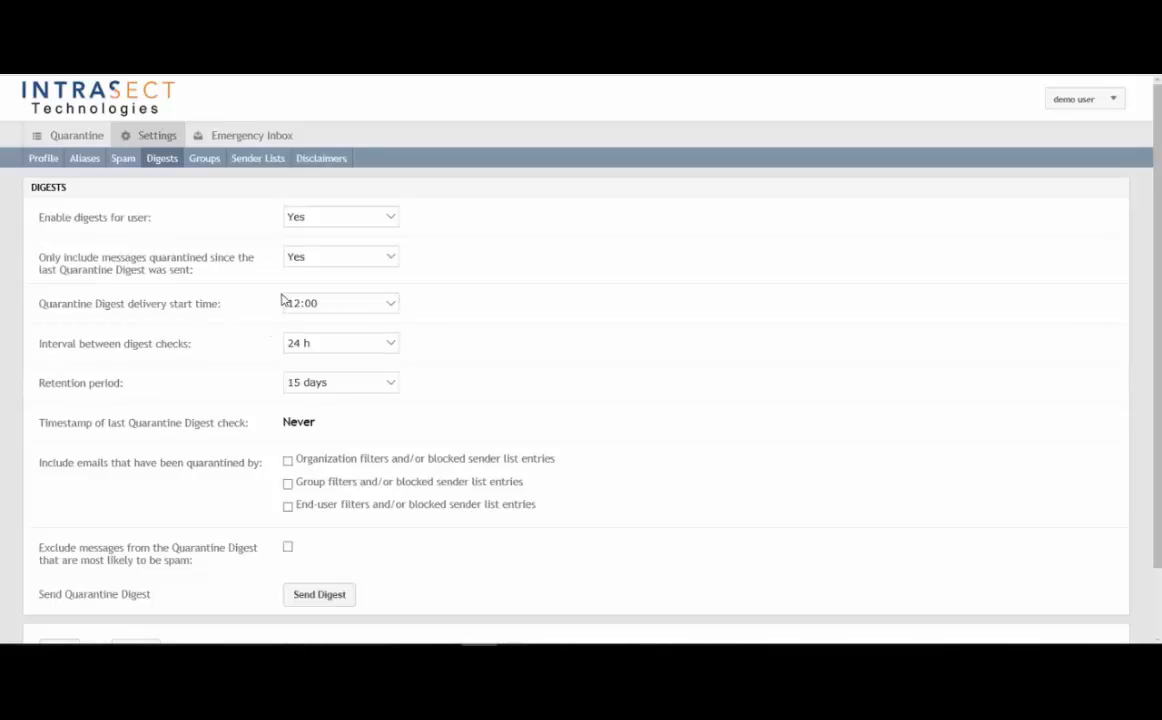
pyautogui.click(392, 345)
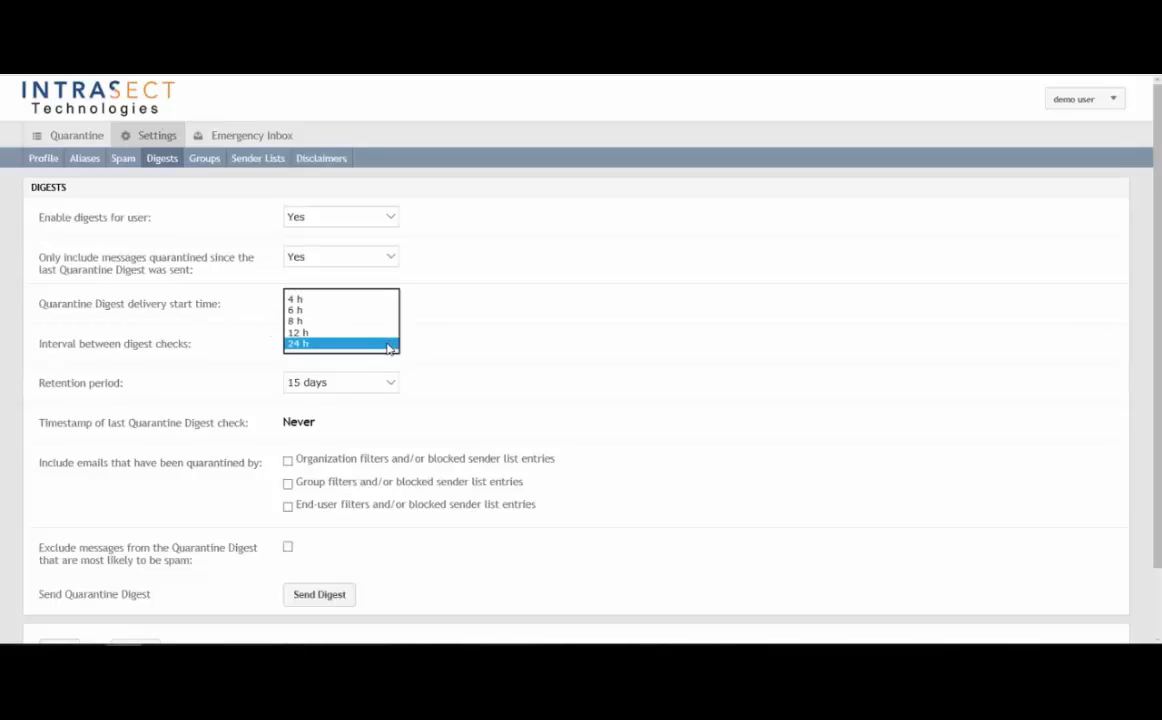
pyautogui.click(299, 335)
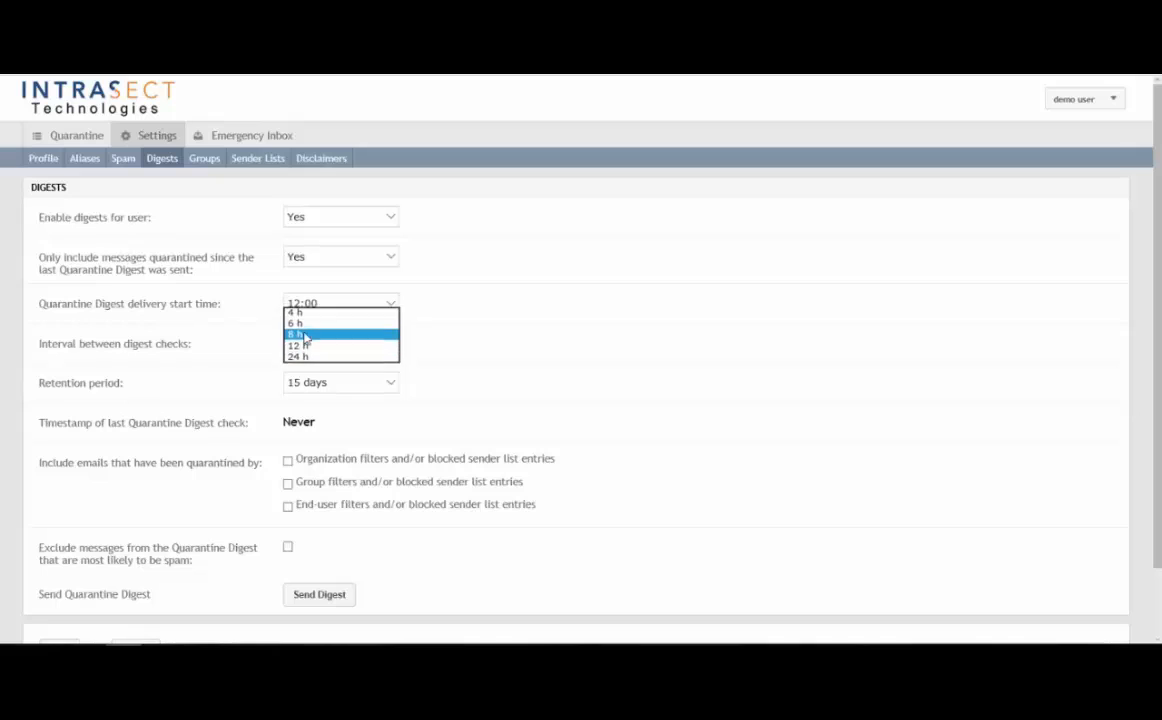
pyautogui.click(316, 333)
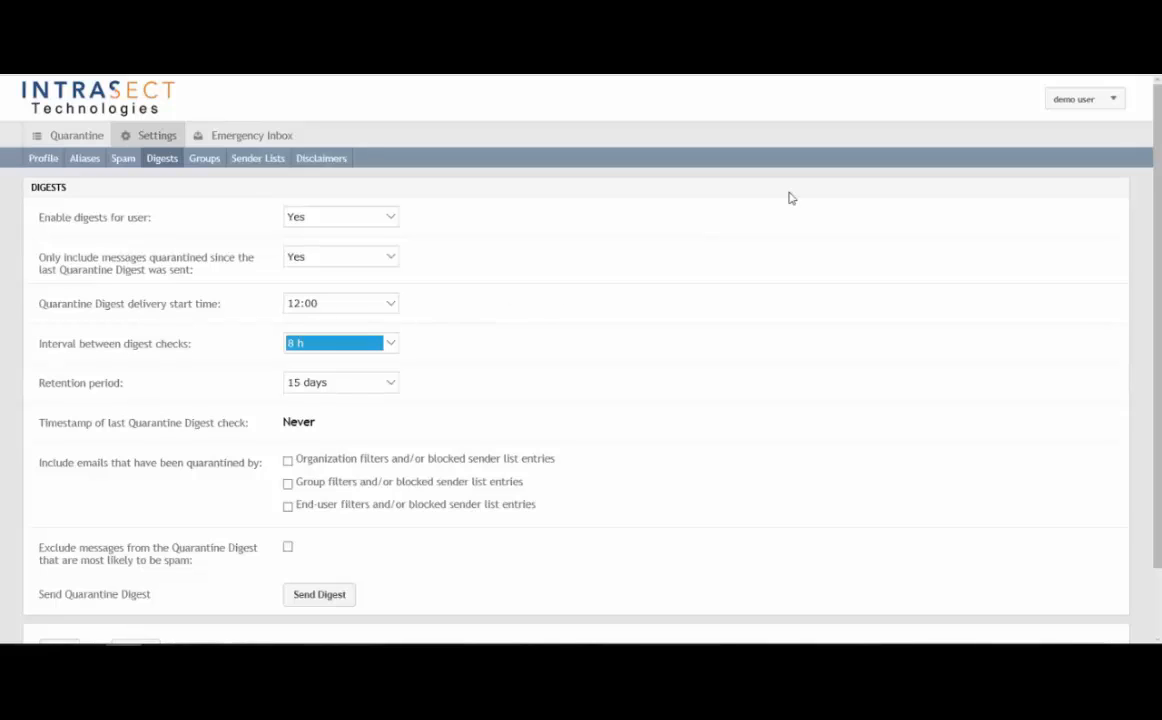
pyautogui.click(305, 480)
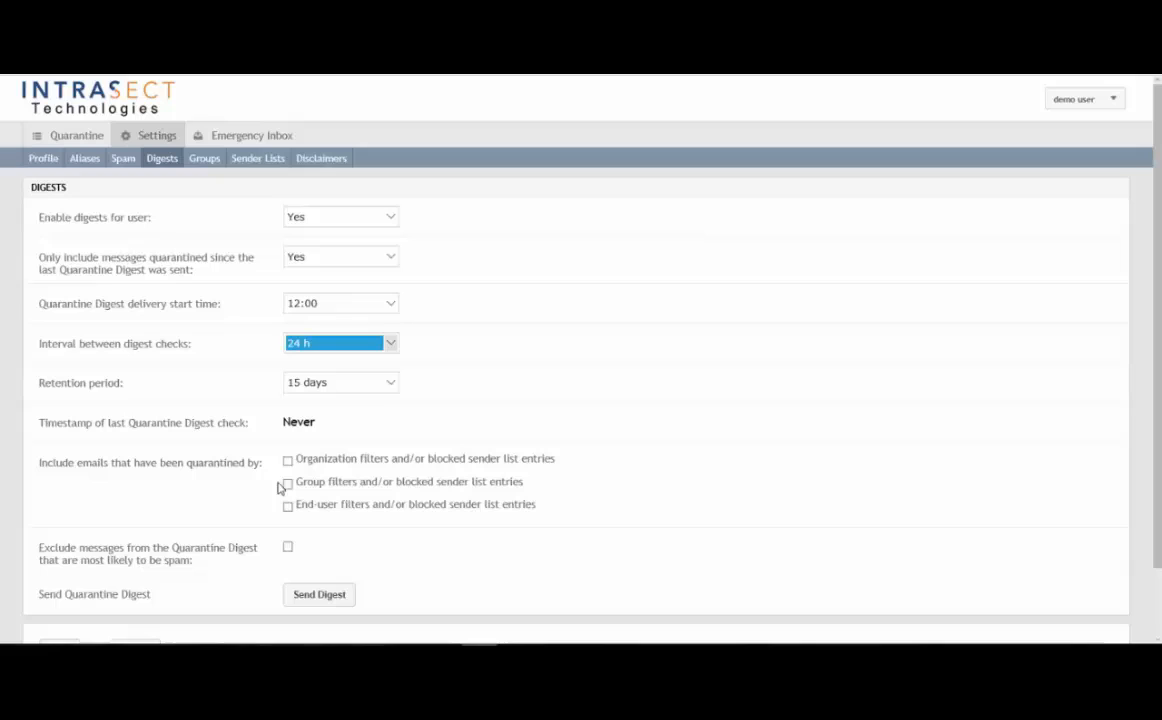
# - Set the digest retention period to 30 days
pyautogui.click(160, 388)
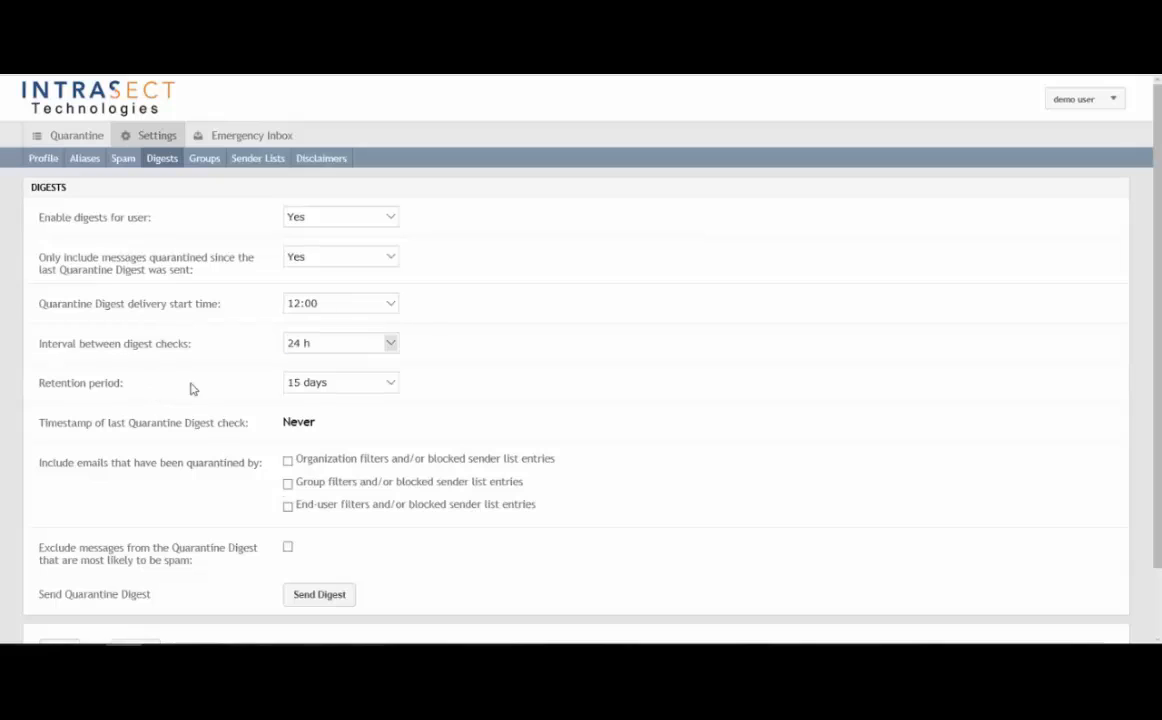
pyautogui.click(371, 385)
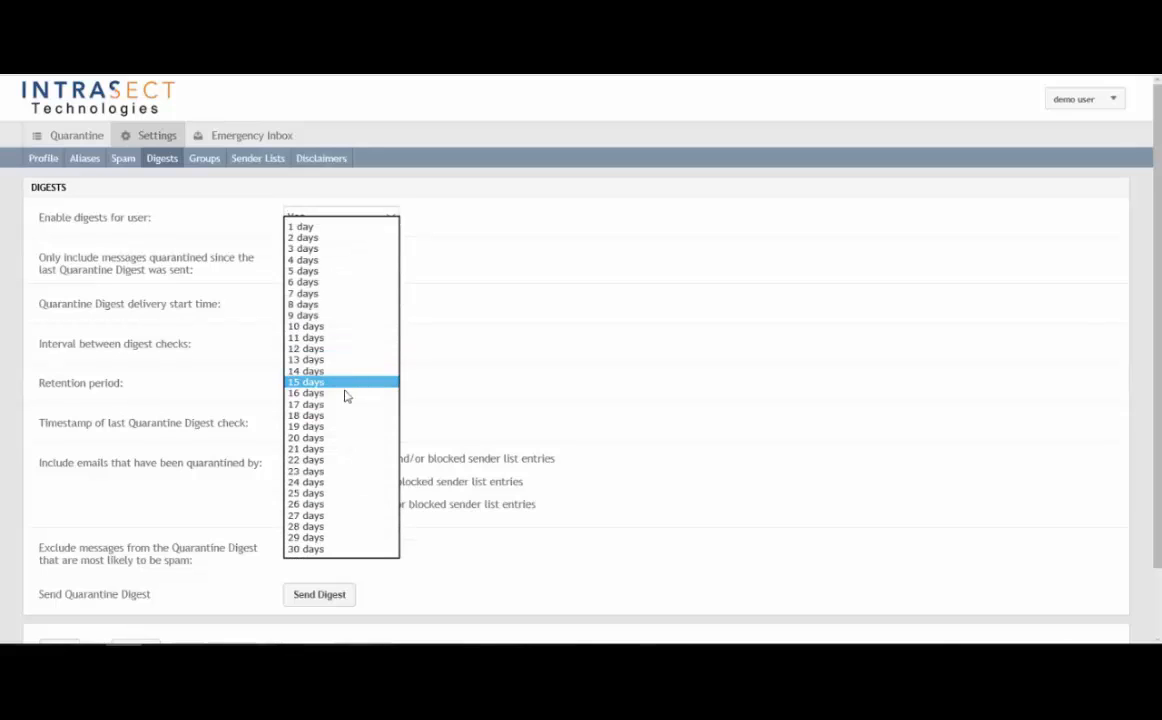
pyautogui.click(305, 549)
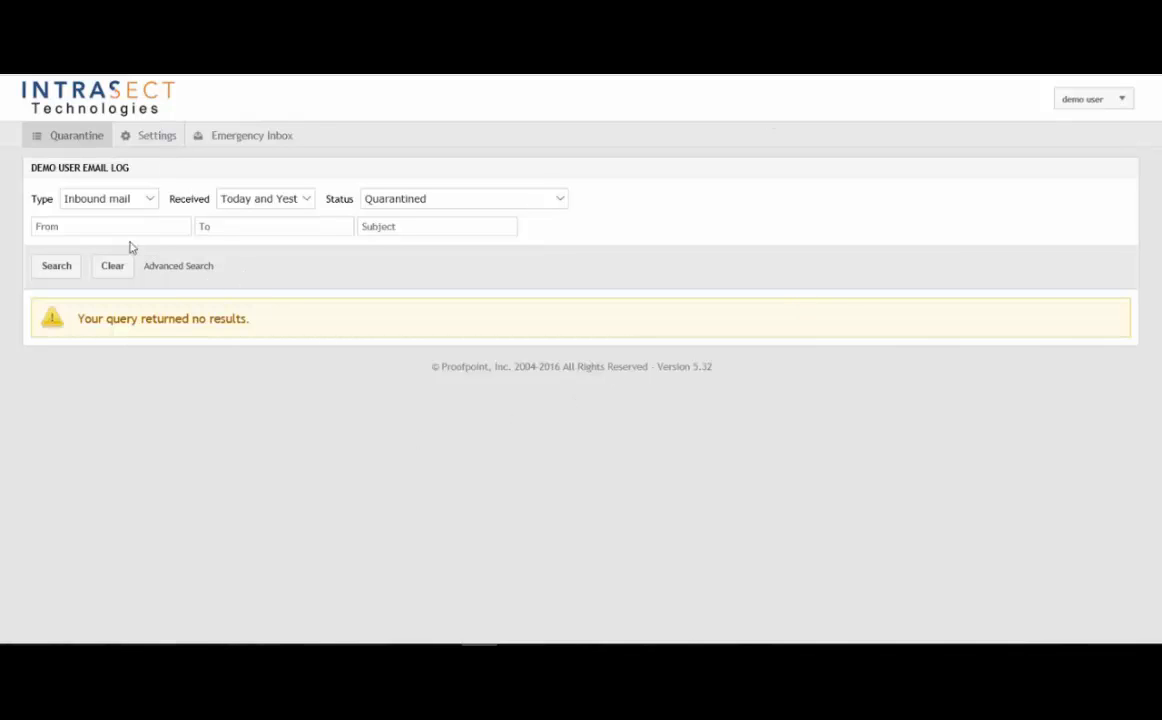
# - In the quarantine email log, enter the sender's e-mail address as the From filter and set the received period to The Last 30 Days
pyautogui.click(103, 226)
pyautogui.hotkey('ctrl', 'v')
pyautogui.click(300, 198)
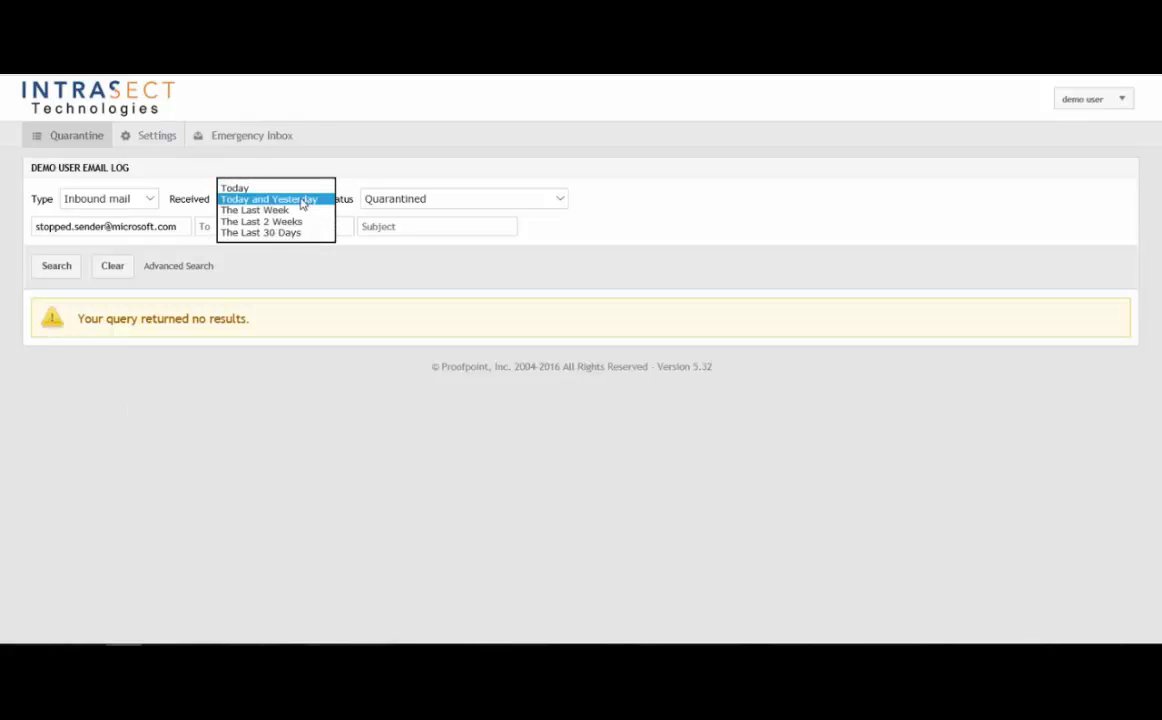
pyautogui.click(272, 232)
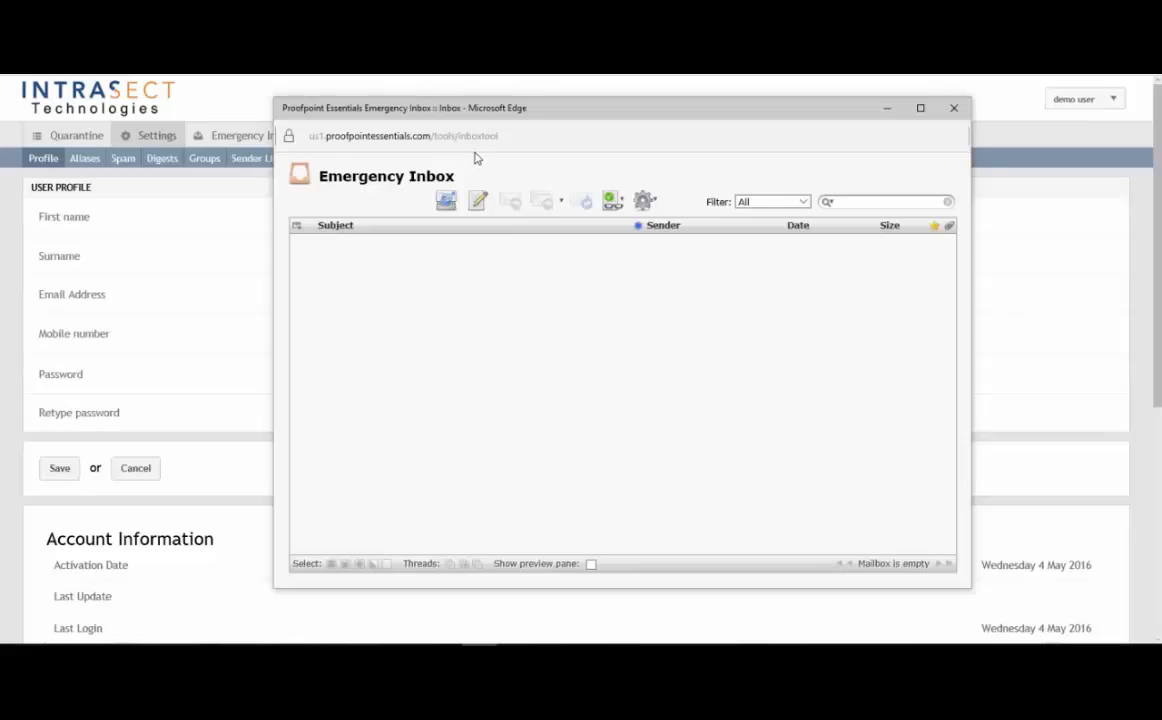
# - Reposition the Emergency Inbox window over the profile page and close it
pyautogui.moveTo(514, 115); pyautogui.dragTo(570, 138)
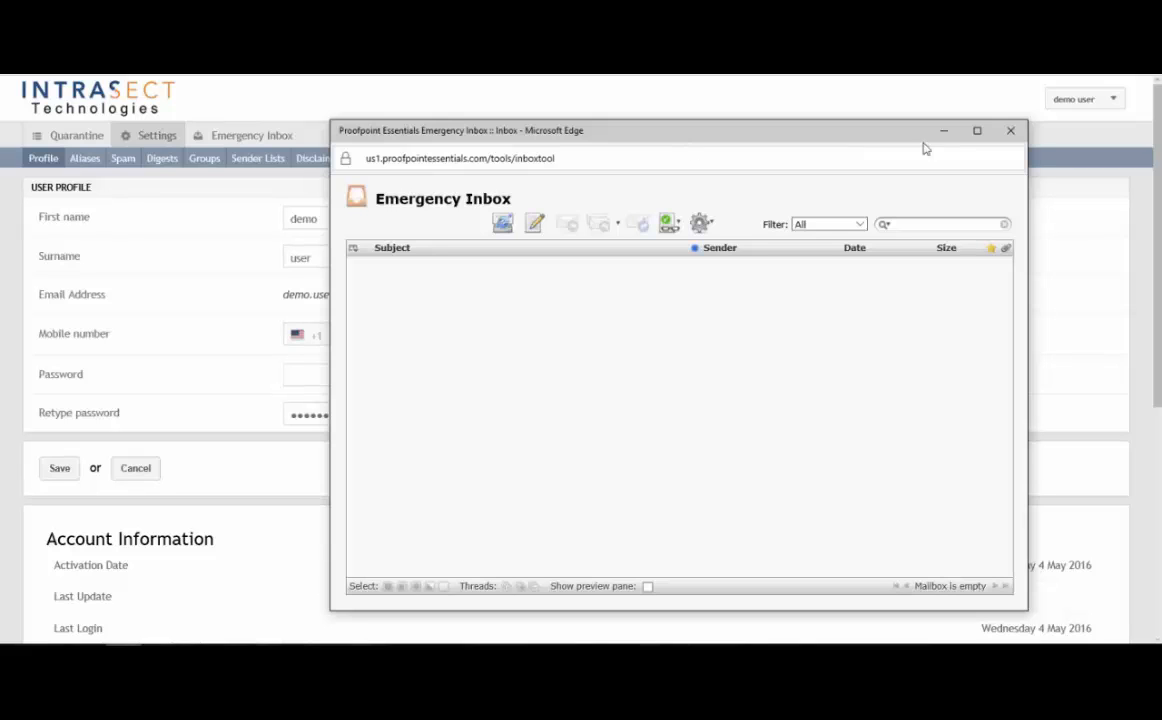
pyautogui.click(1011, 131)
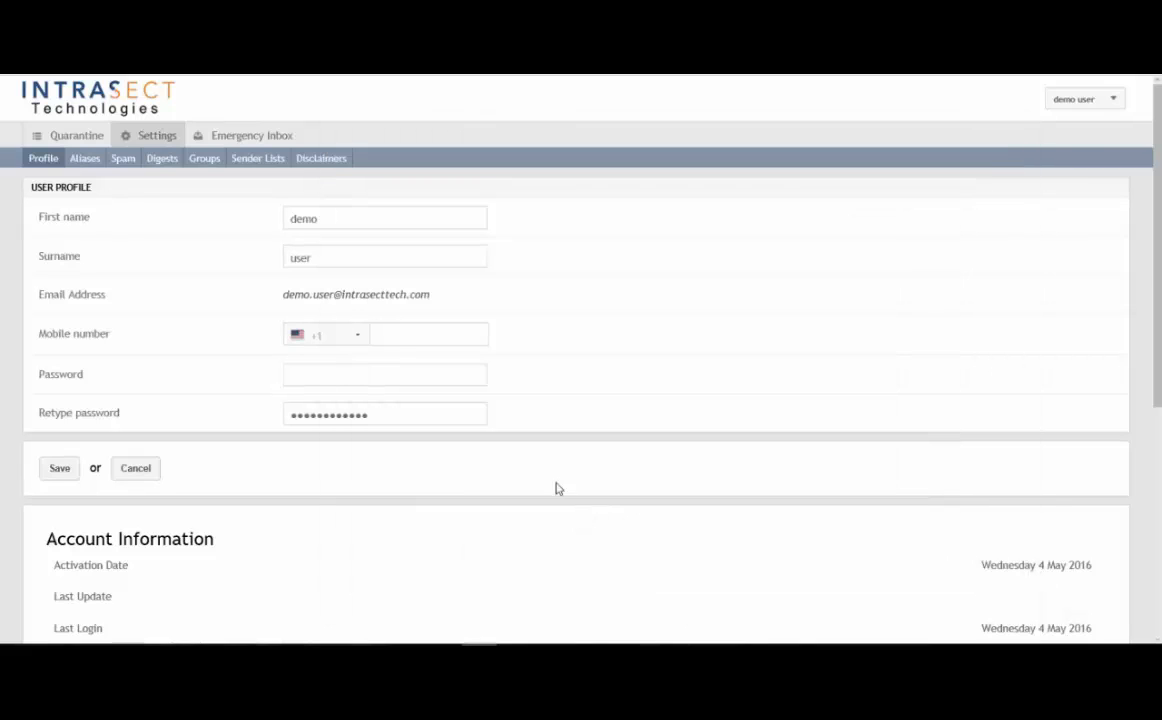